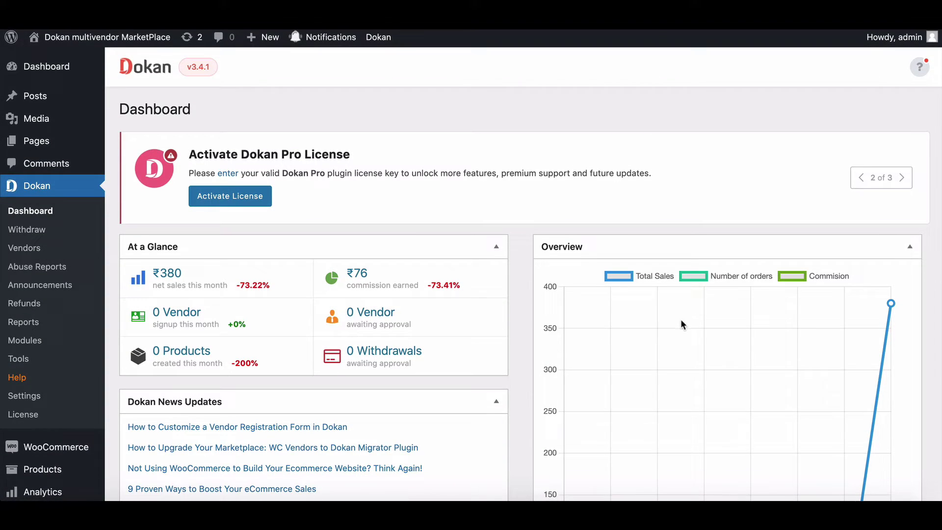
Go to Marketing > Coupons and create a new coupon with a generated code.
{"action": "scroll", "coordinate": [681, 321], "scroll_direction": "down", "scroll_amount": 2}
{"action": "scroll", "coordinate": [682, 322], "scroll_direction": "down", "scroll_amount": 3}
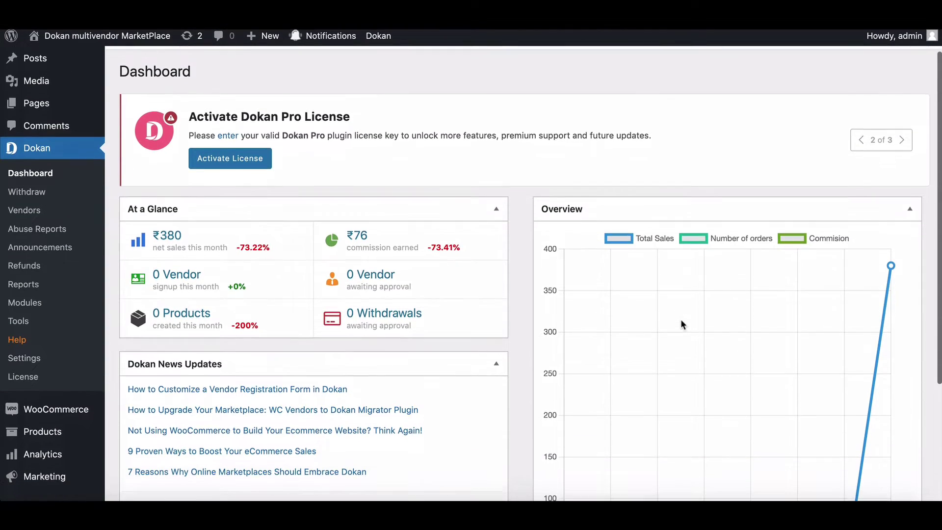
{"action": "scroll", "coordinate": [681, 321], "scroll_direction": "down", "scroll_amount": 3}
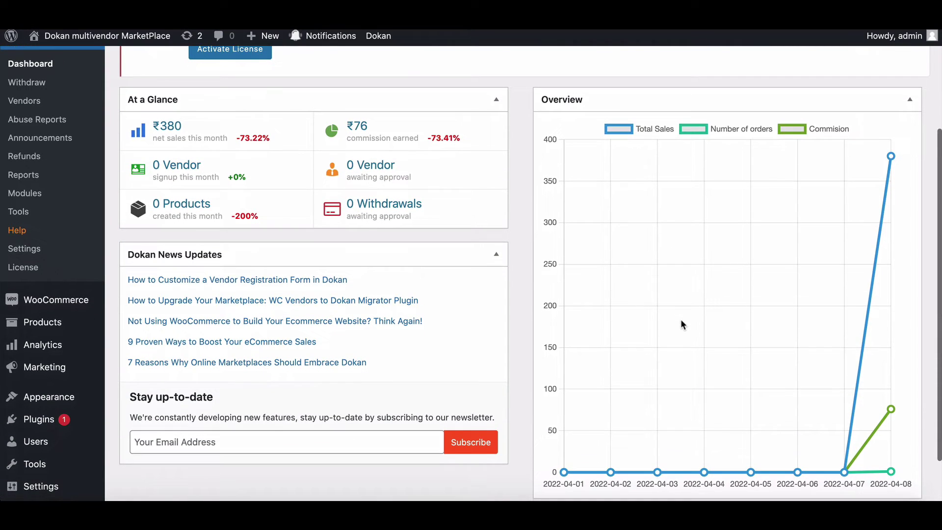
{"action": "scroll", "coordinate": [681, 322], "scroll_direction": "down", "scroll_amount": 2}
{"action": "scroll", "coordinate": [682, 322], "scroll_direction": "down", "scroll_amount": 2}
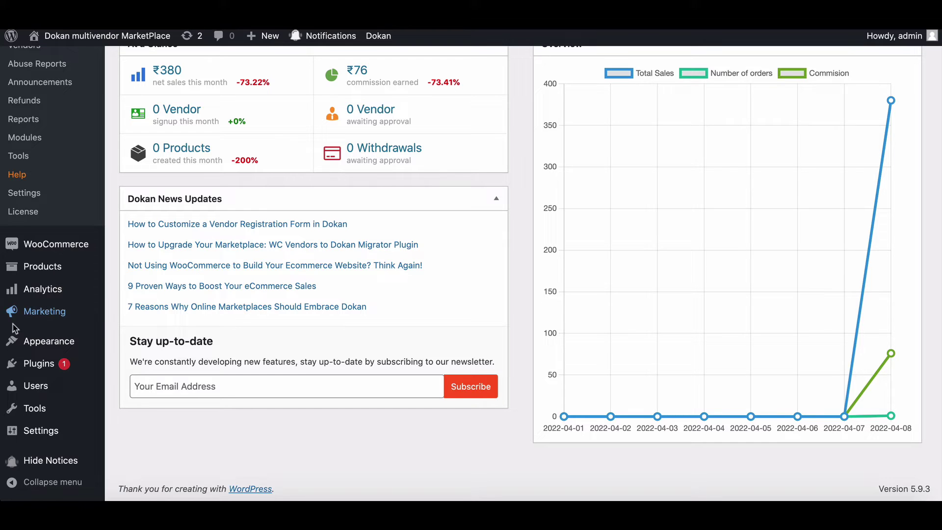
{"action": "mouse_move", "coordinate": [72, 320]}
{"action": "left_click", "coordinate": [129, 333]}
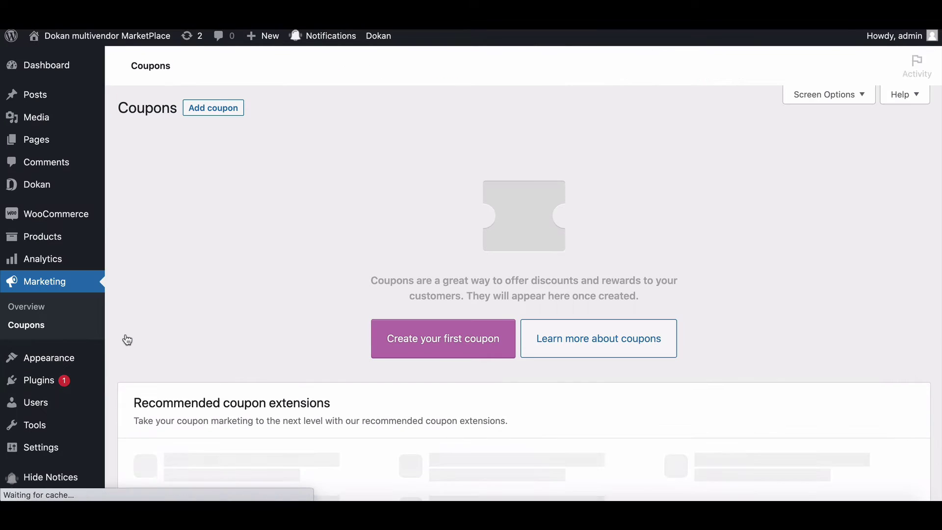
{"action": "left_click", "coordinate": [390, 339]}
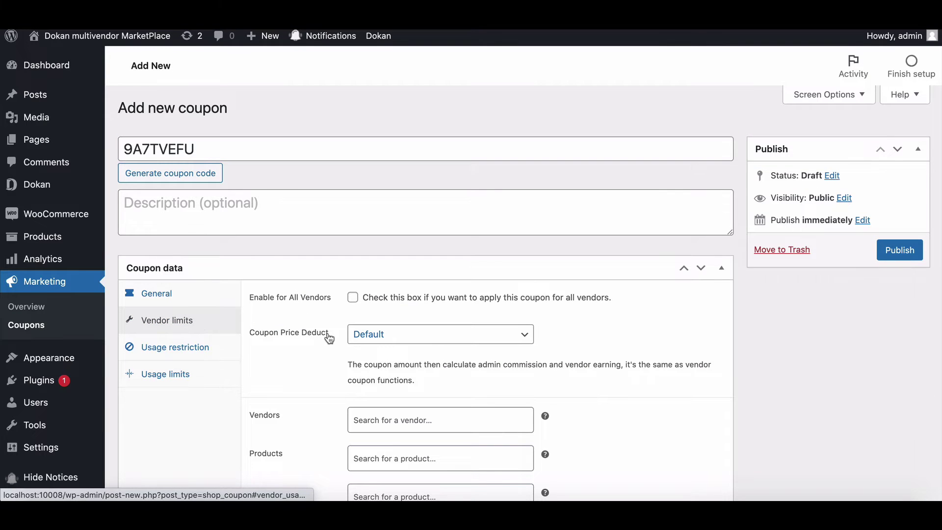
Under Vendor limits, enable the coupon for all vendors.
{"action": "scroll", "coordinate": [329, 338], "scroll_direction": "down", "scroll_amount": 2}
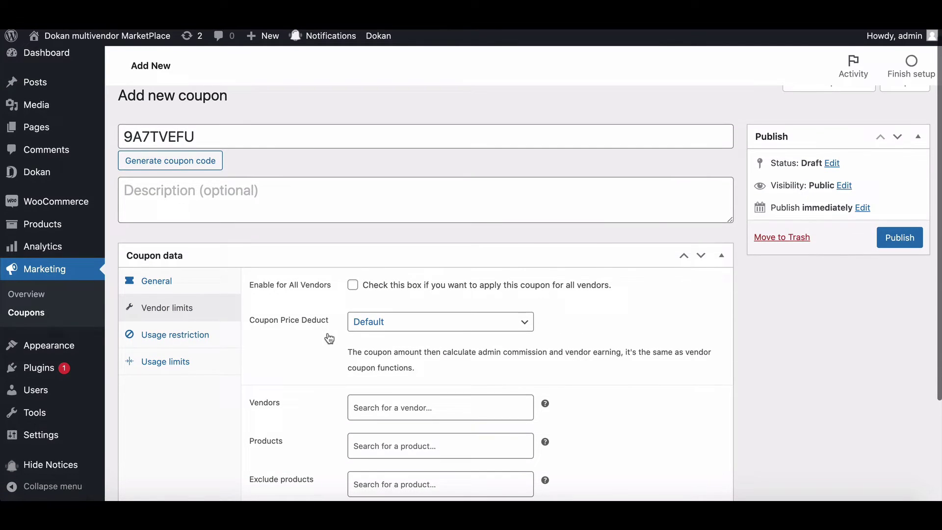
{"action": "scroll", "coordinate": [329, 339], "scroll_direction": "down", "scroll_amount": 2}
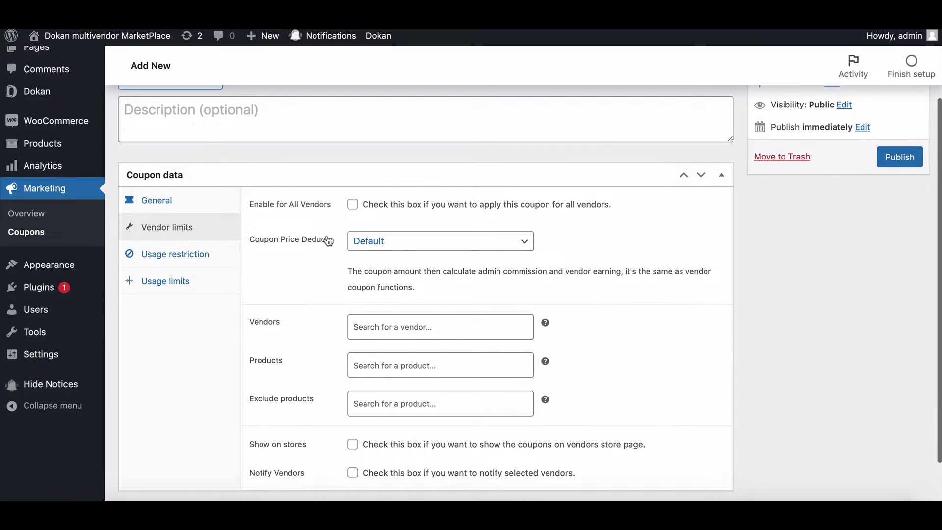
{"action": "left_click", "coordinate": [352, 205]}
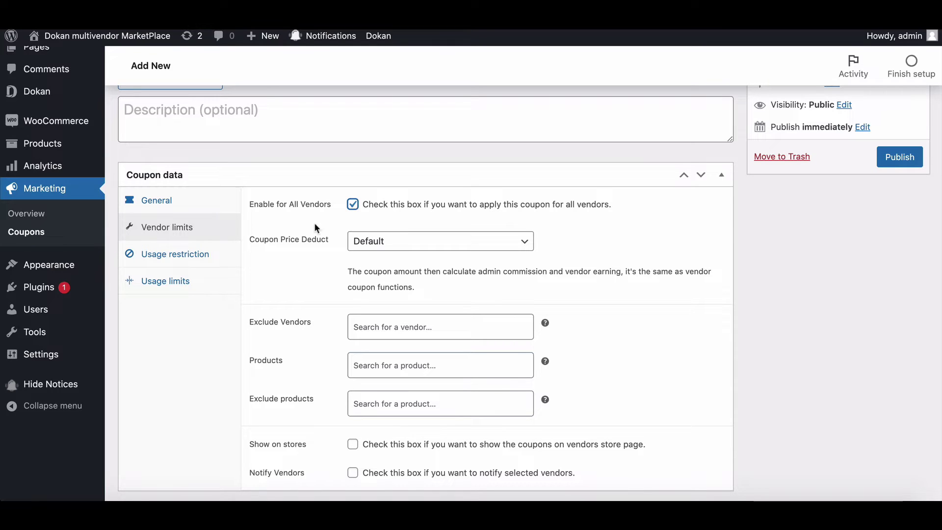
Set Coupon Price Deduct to Shared, Percentage type, with a 10 admin shared amount.
{"action": "left_click", "coordinate": [412, 240]}
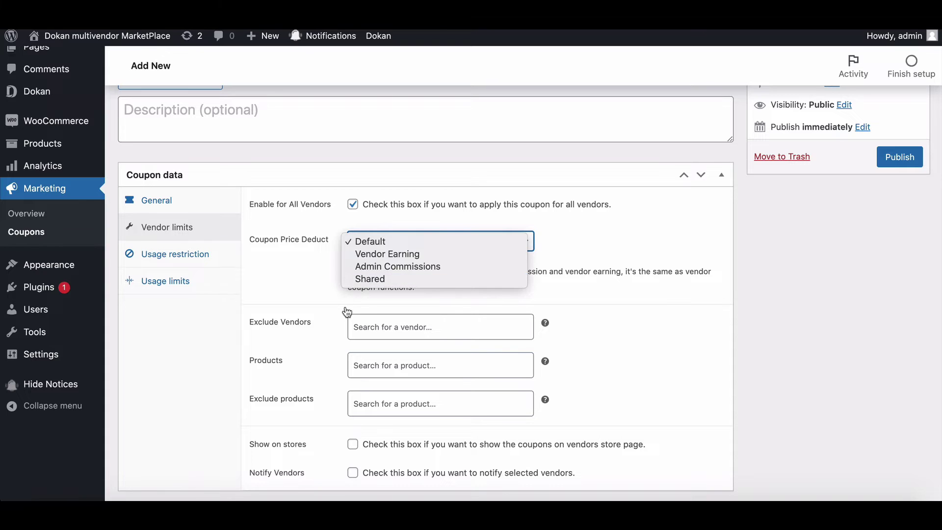
{"action": "left_click", "coordinate": [369, 280]}
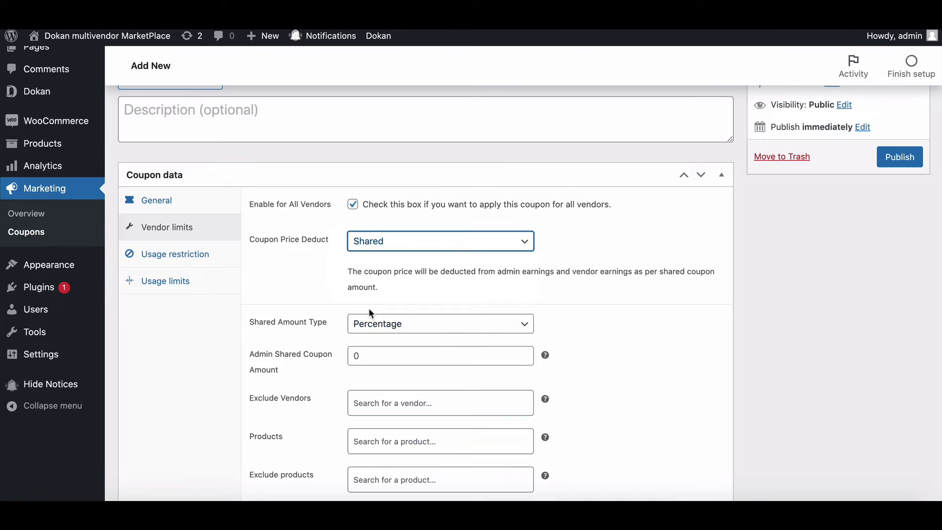
{"action": "scroll", "coordinate": [369, 307], "scroll_direction": "down", "scroll_amount": 3}
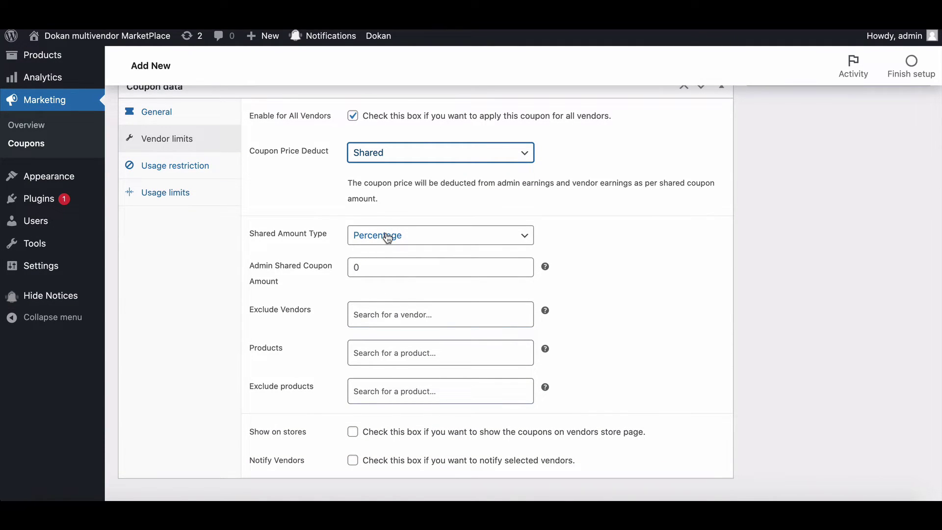
{"action": "left_click", "coordinate": [388, 237]}
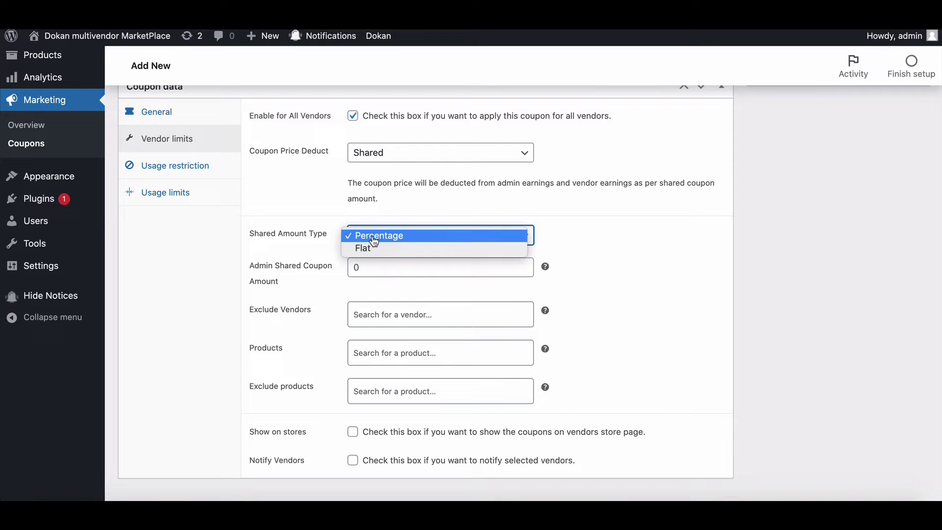
{"action": "left_click", "coordinate": [368, 237]}
{"action": "left_click", "coordinate": [369, 265]}
{"action": "left_click", "coordinate": [366, 296]}
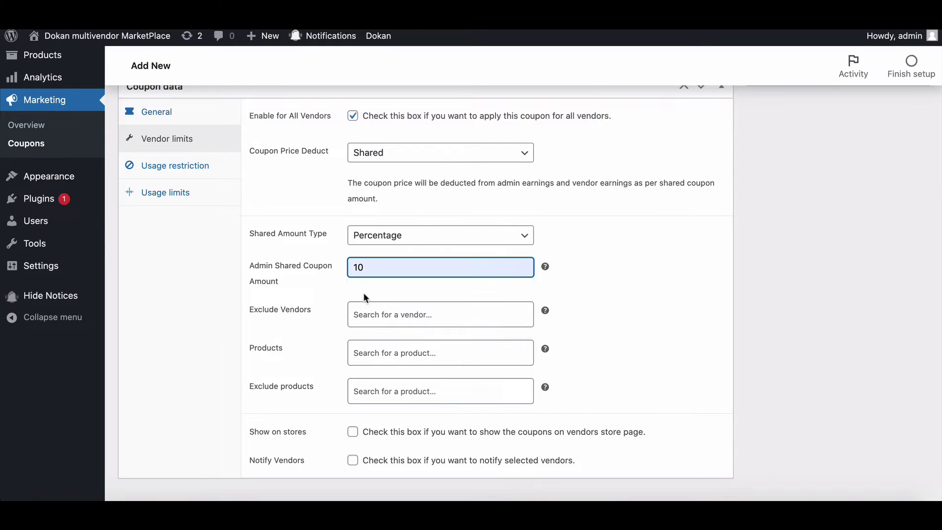
{"action": "left_click", "coordinate": [370, 316]}
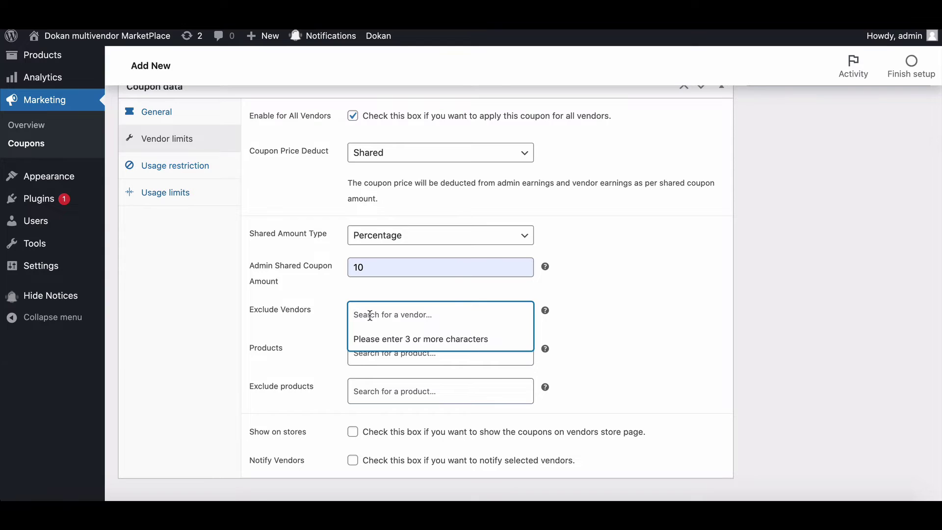
Exclude the searched vendor and limit the coupon to the T-Shirt with Logo product.
{"action": "type", "text": "ma"}
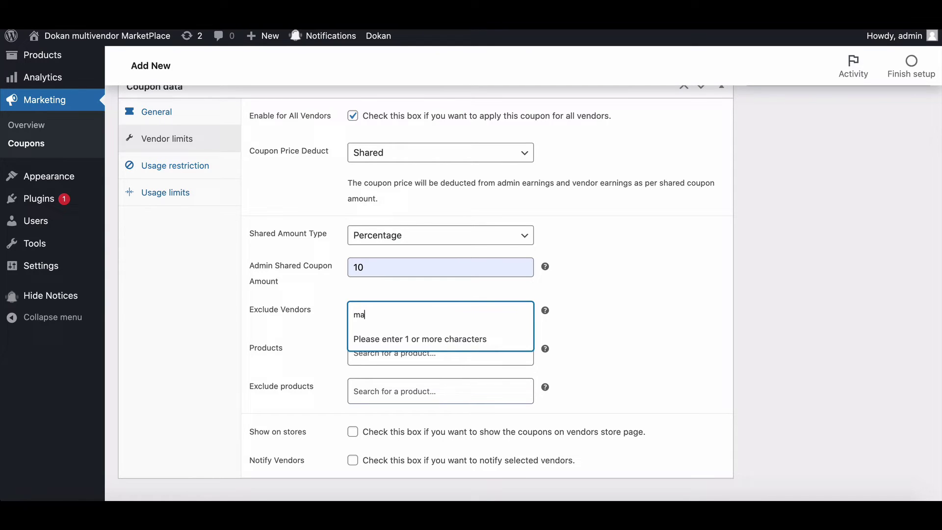
{"action": "type", "text": "n"}
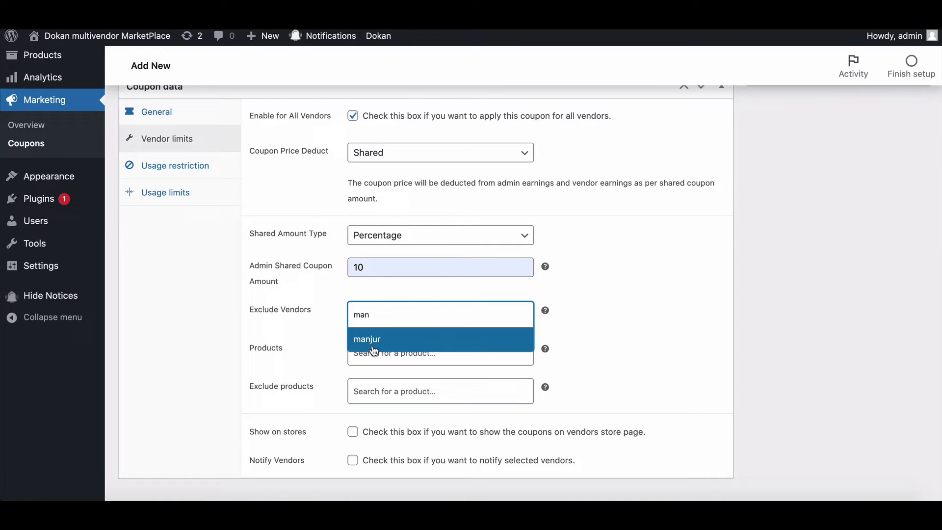
{"action": "left_click", "coordinate": [374, 341]}
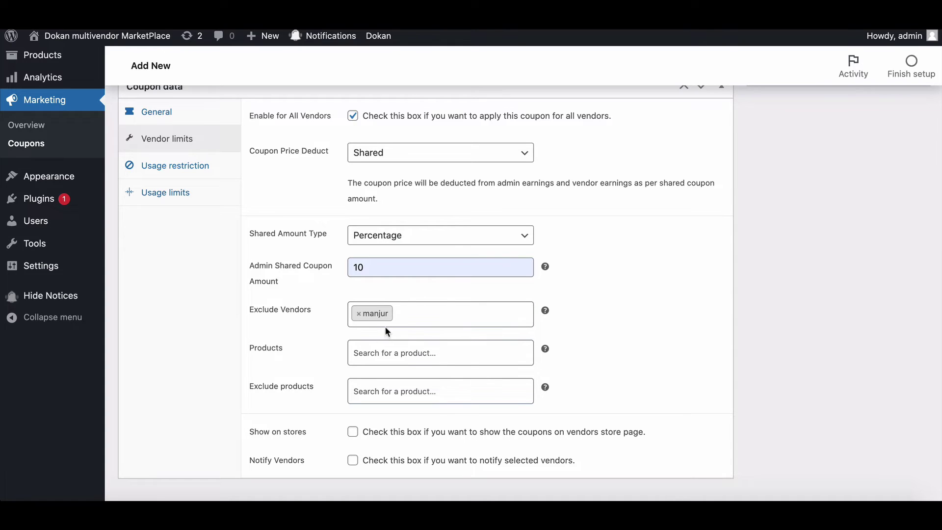
{"action": "left_click", "coordinate": [372, 357]}
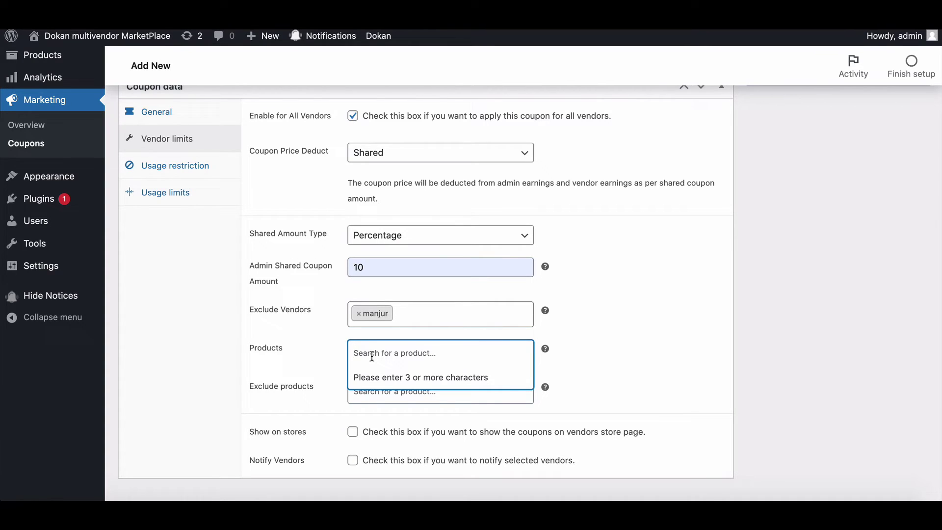
{"action": "type", "text": "ts"}
{"action": "key", "text": "BackSpace"}
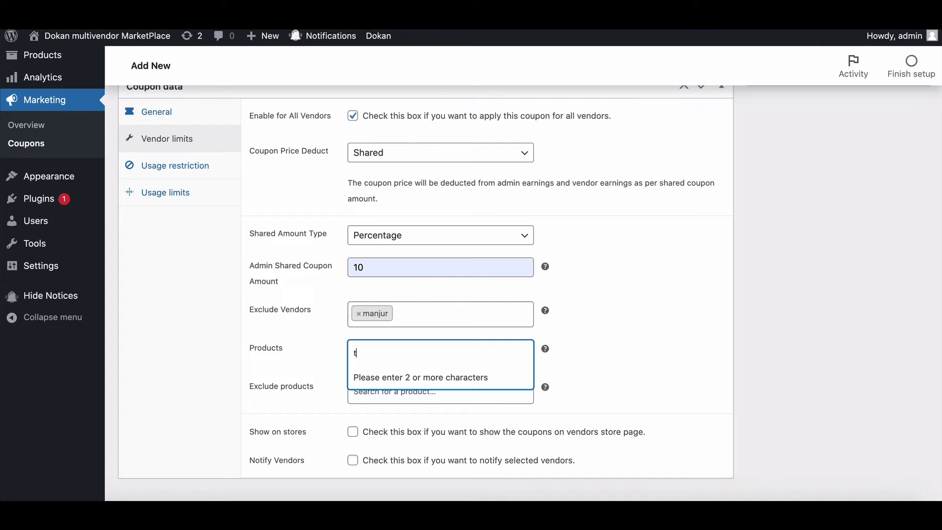
{"action": "type", "text": "shirt"}
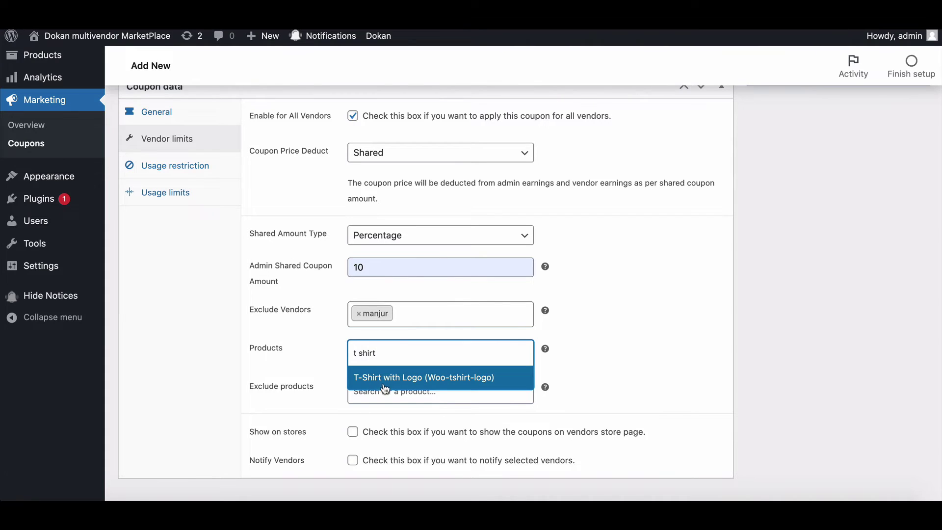
{"action": "left_click", "coordinate": [382, 387]}
Exclude the Home system product and tick Show on stores.
{"action": "left_click", "coordinate": [374, 413]}
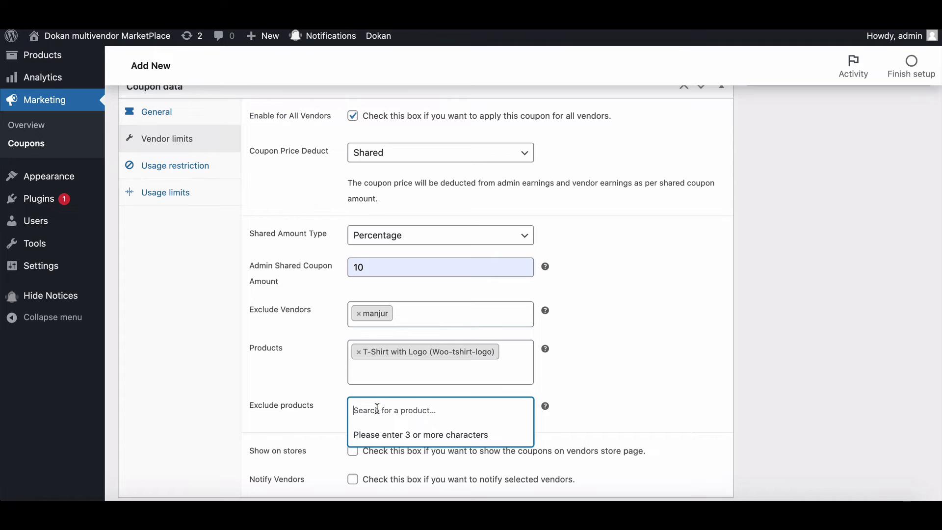
{"action": "type", "text": "hom"}
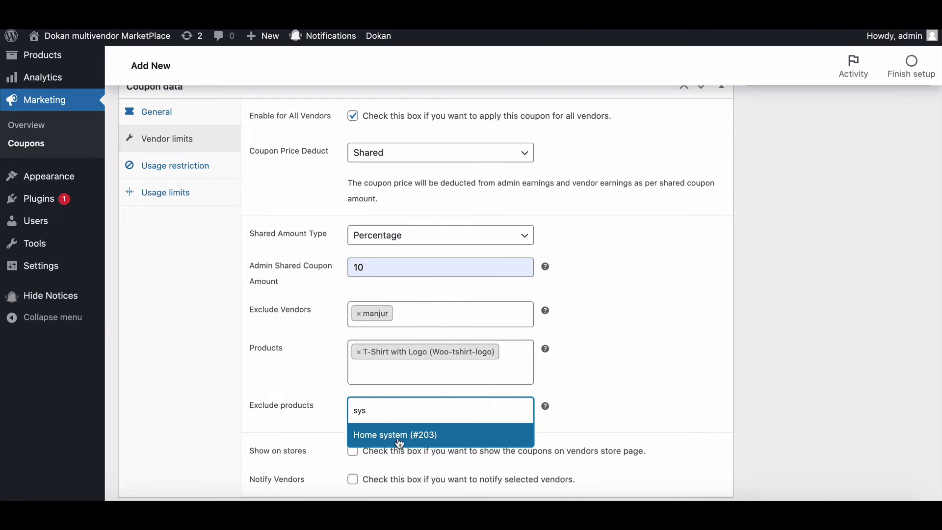
{"action": "left_click", "coordinate": [397, 436]}
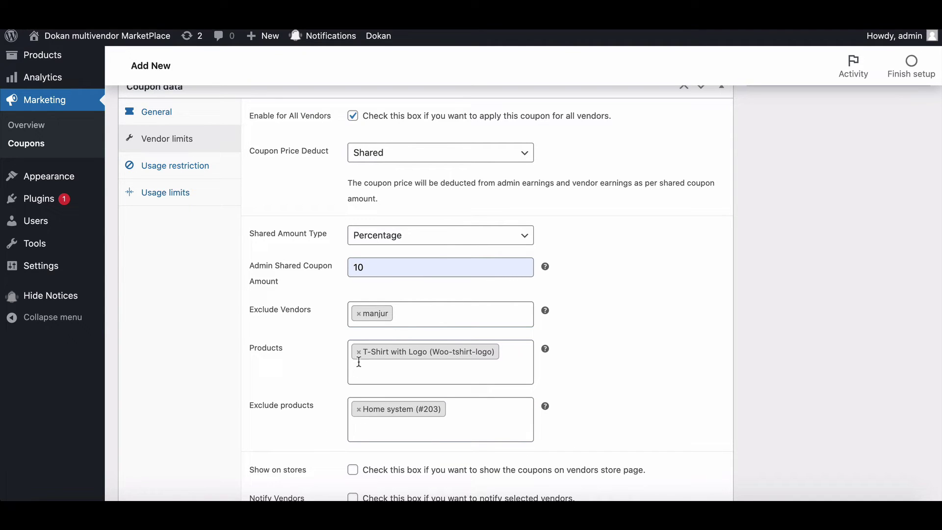
{"action": "scroll", "coordinate": [359, 373], "scroll_direction": "down", "scroll_amount": 2}
{"action": "left_click", "coordinate": [353, 412]}
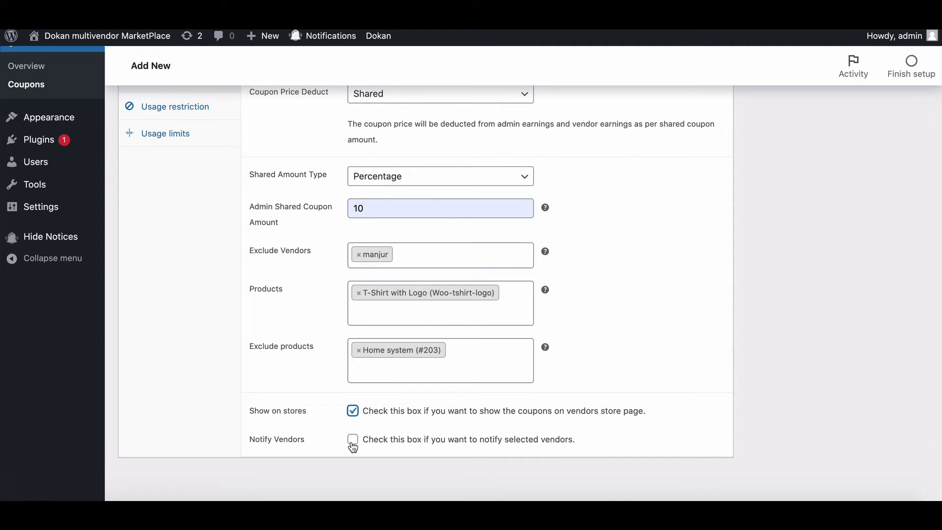
Publish the shared marketplace coupon from the Publish box.
{"action": "left_click", "coordinate": [352, 441]}
{"action": "scroll", "coordinate": [379, 399], "scroll_direction": "up", "scroll_amount": 5}
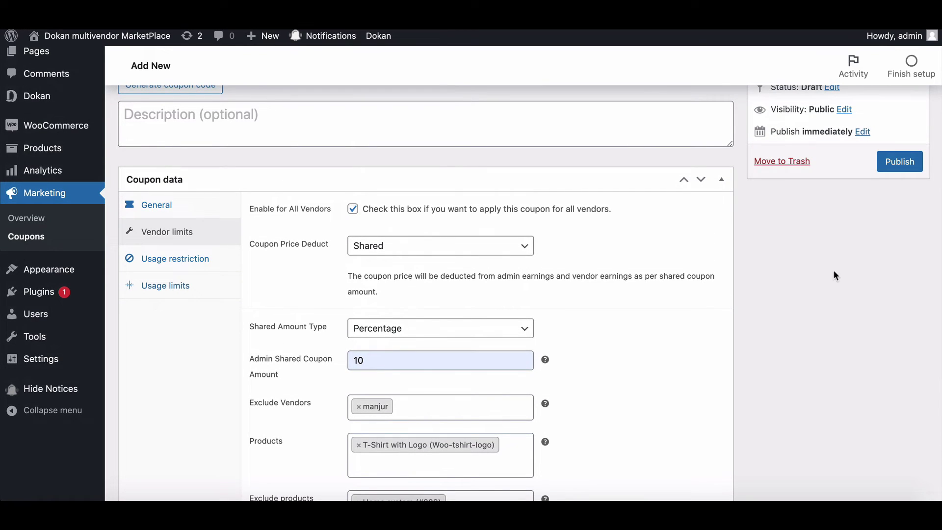
{"action": "left_click", "coordinate": [900, 163]}
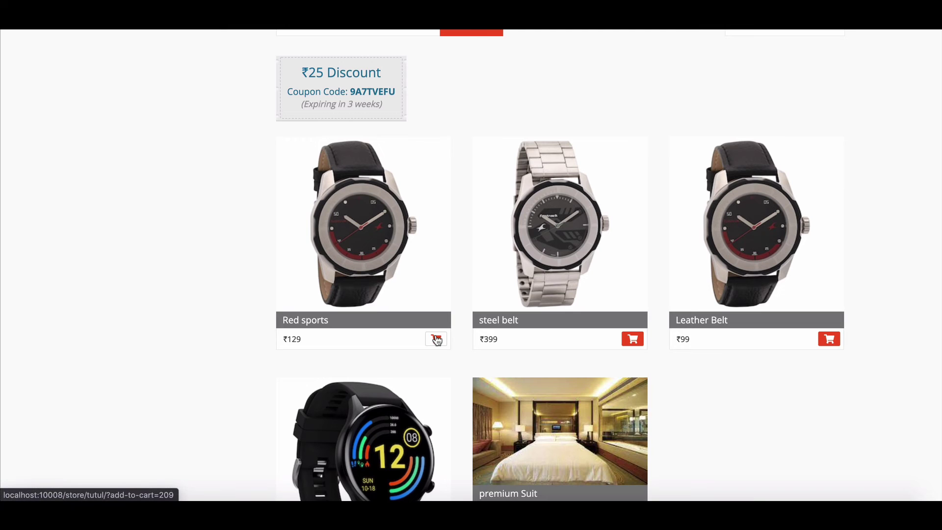
Add the Red sports watch to the cart and apply coupon 9A7TVEFU for a ₹104 total.
{"action": "left_click", "coordinate": [436, 339]}
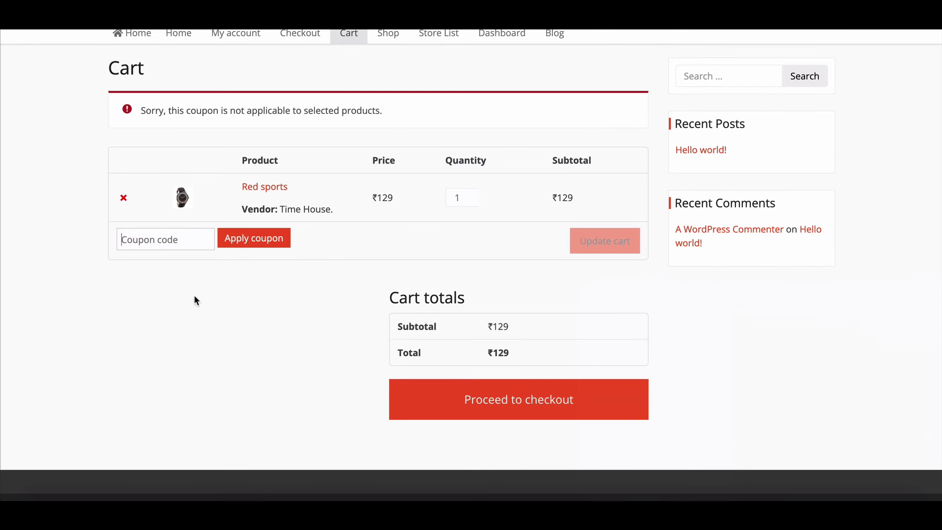
{"action": "type", "text": "9A7TVEFU"}
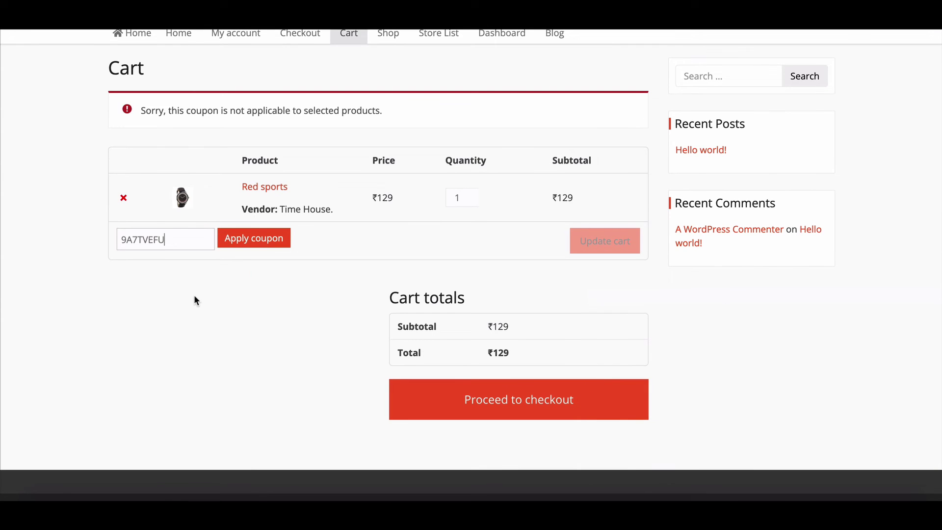
{"action": "left_click", "coordinate": [253, 240]}
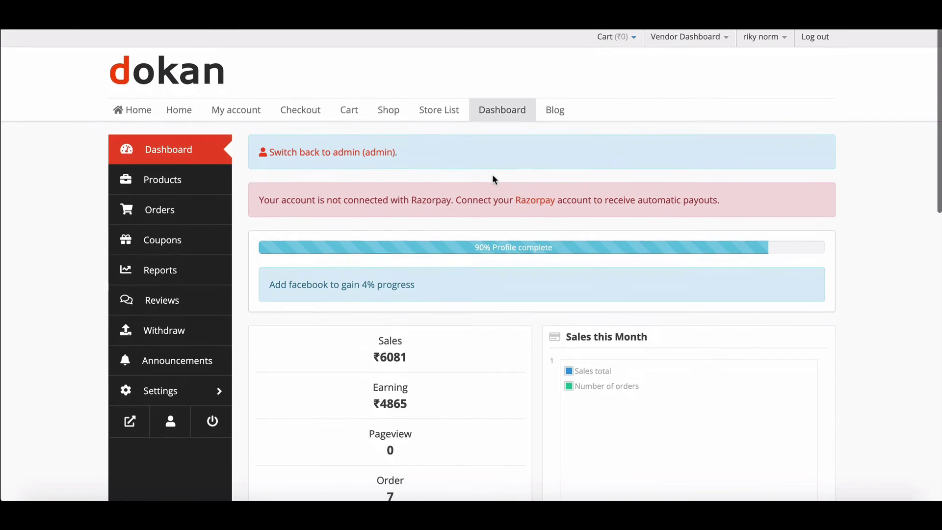
{"action": "scroll", "coordinate": [493, 180], "scroll_direction": "down", "scroll_amount": 2}
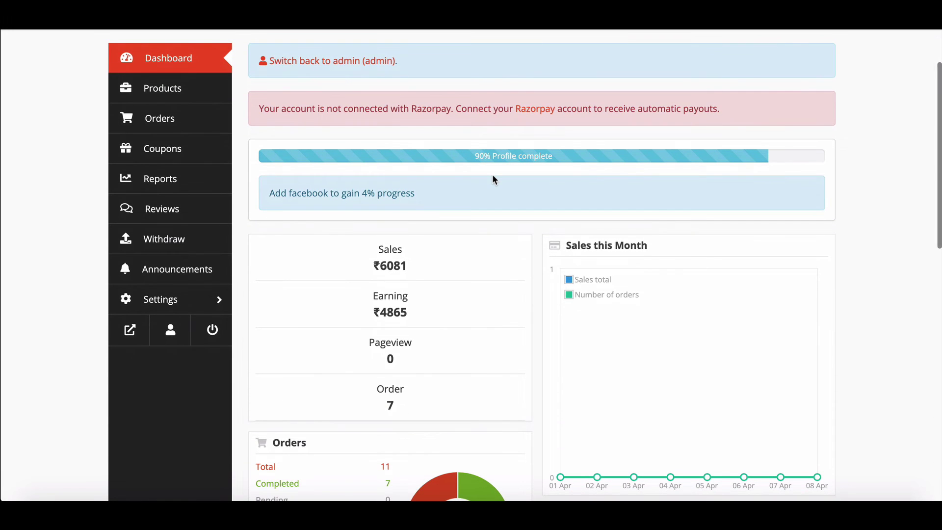
Open the vendor's Announcements and read the first 'Admin Created a Coupon for Your Store' notice.
{"action": "scroll", "coordinate": [493, 180], "scroll_direction": "down", "scroll_amount": 2}
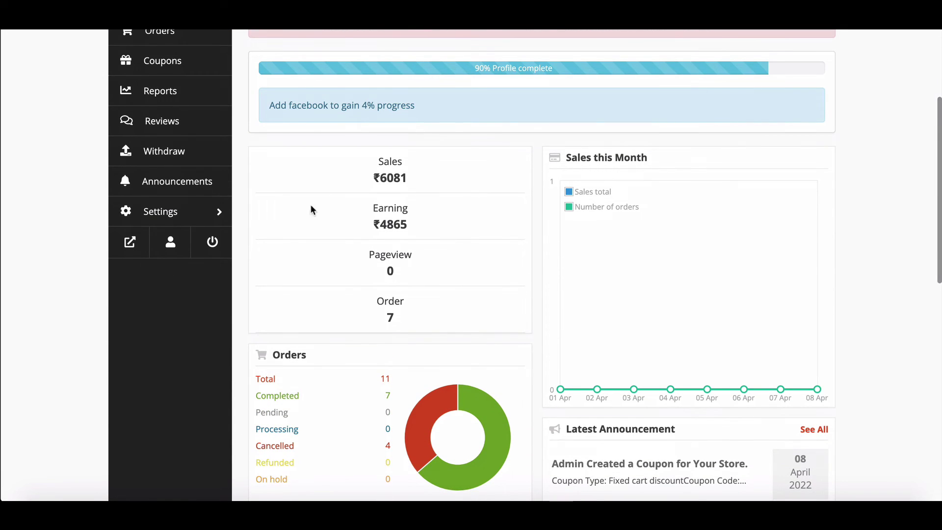
{"action": "left_click", "coordinate": [201, 192]}
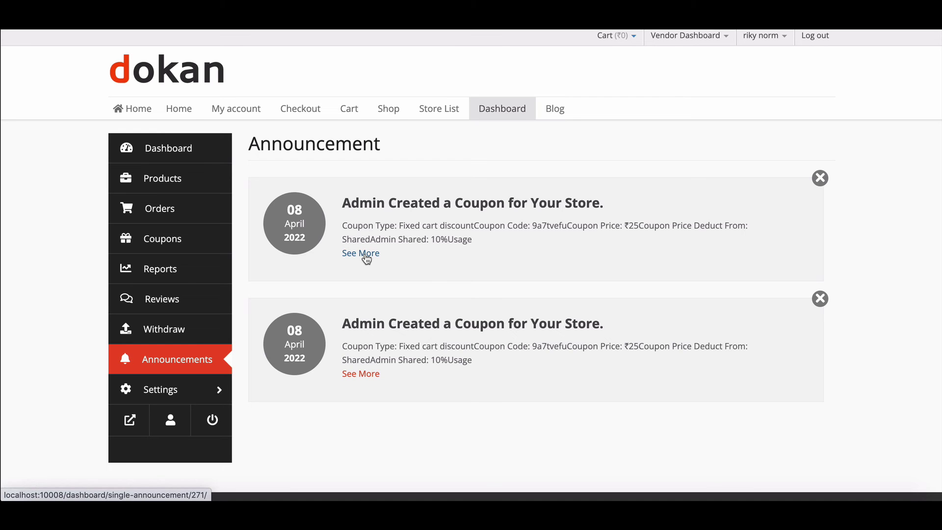
{"action": "left_click", "coordinate": [366, 258]}
Look over the full notice, then go back to all announcements.
{"action": "scroll", "coordinate": [311, 157], "scroll_direction": "down", "scroll_amount": 3}
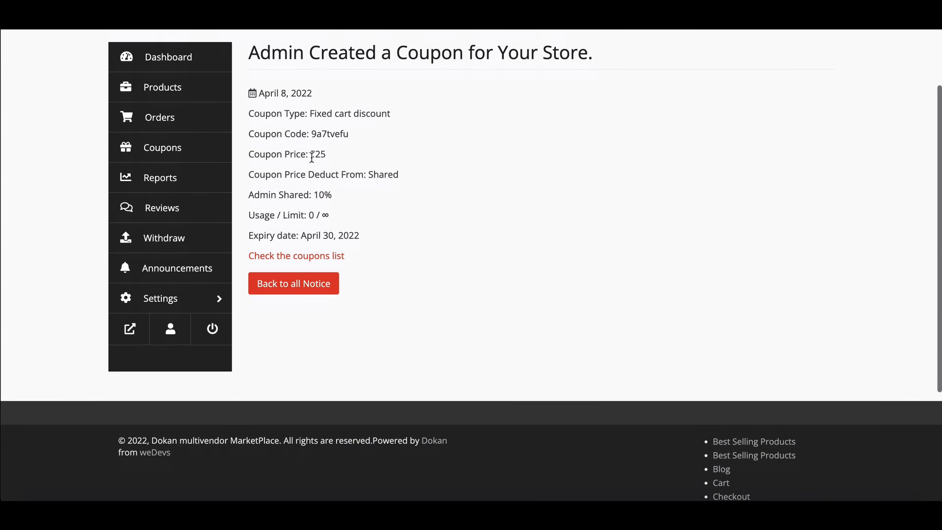
{"action": "scroll", "coordinate": [311, 157], "scroll_direction": "up", "scroll_amount": 2}
{"action": "scroll", "coordinate": [312, 157], "scroll_direction": "down", "scroll_amount": 1}
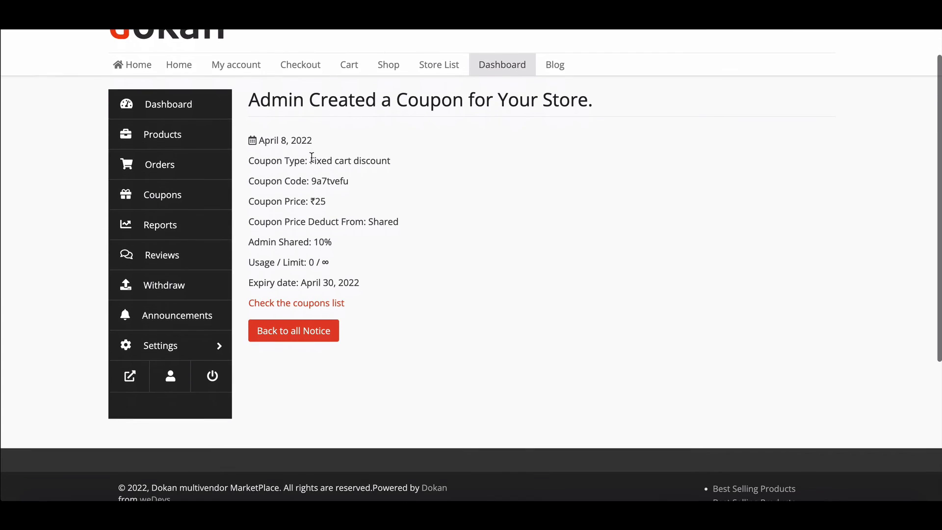
{"action": "left_click", "coordinate": [293, 307]}
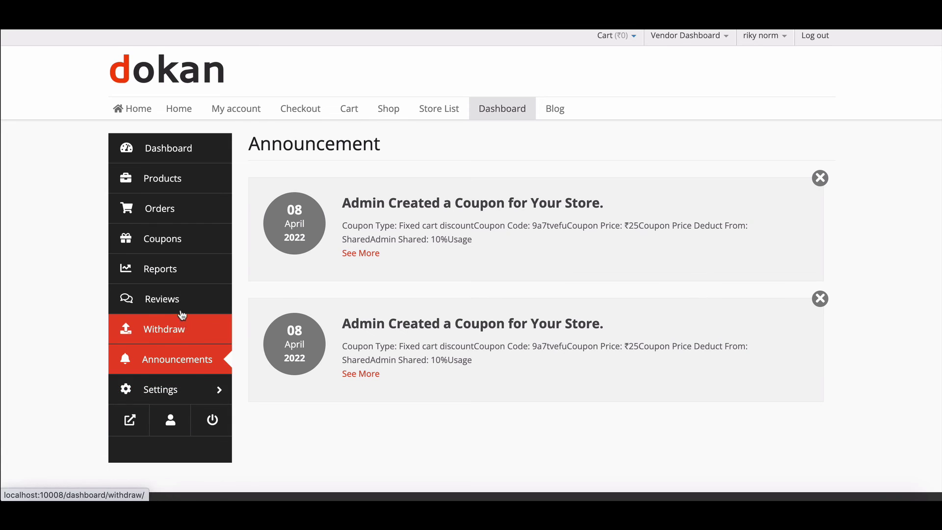
Open Coupons > Marketplace Coupons to see 9a7tvefu as a shared ₹25 fixed cart discount.
{"action": "left_click", "coordinate": [178, 241]}
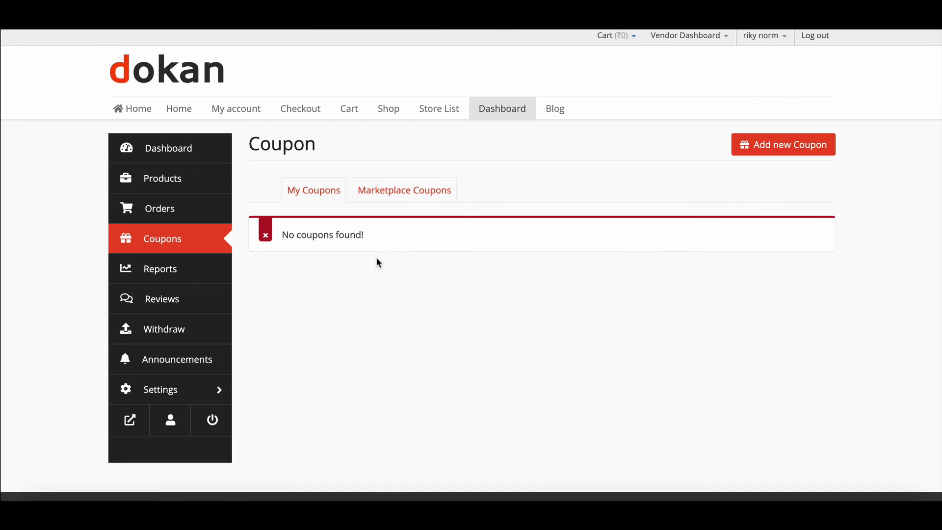
{"action": "left_click", "coordinate": [380, 194]}
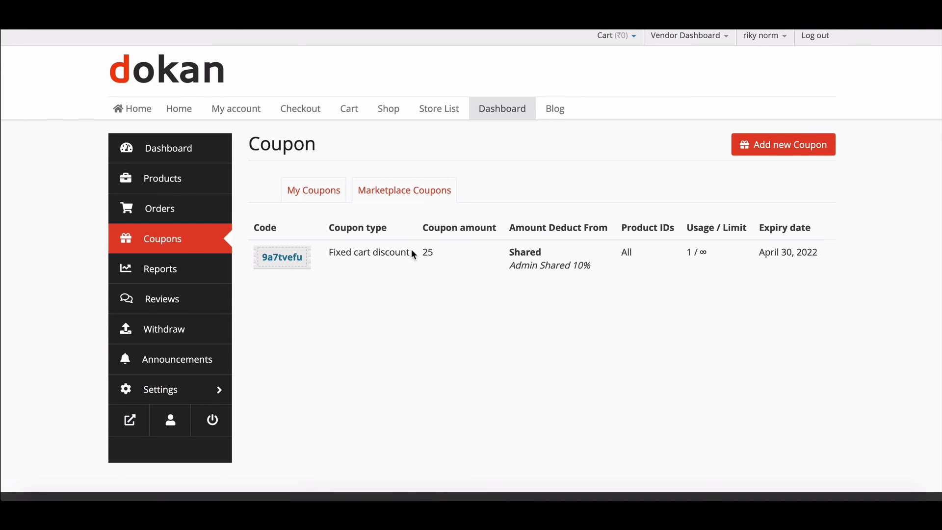